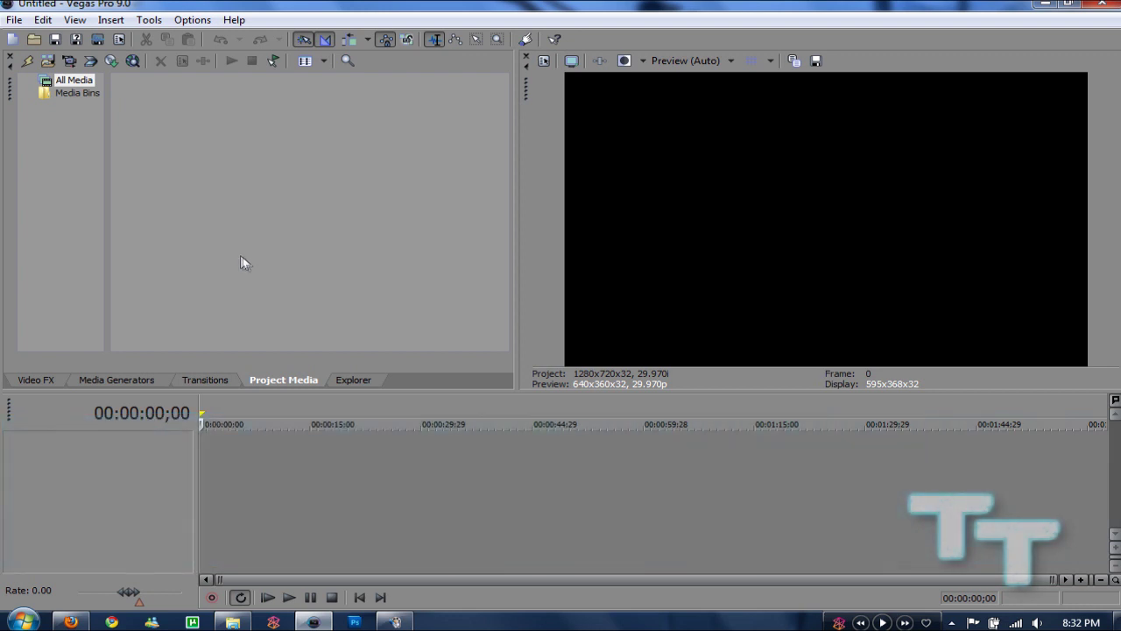
# Import Shake Test.wmv from My Videos into the project timeline
pyautogui.click(34, 39)
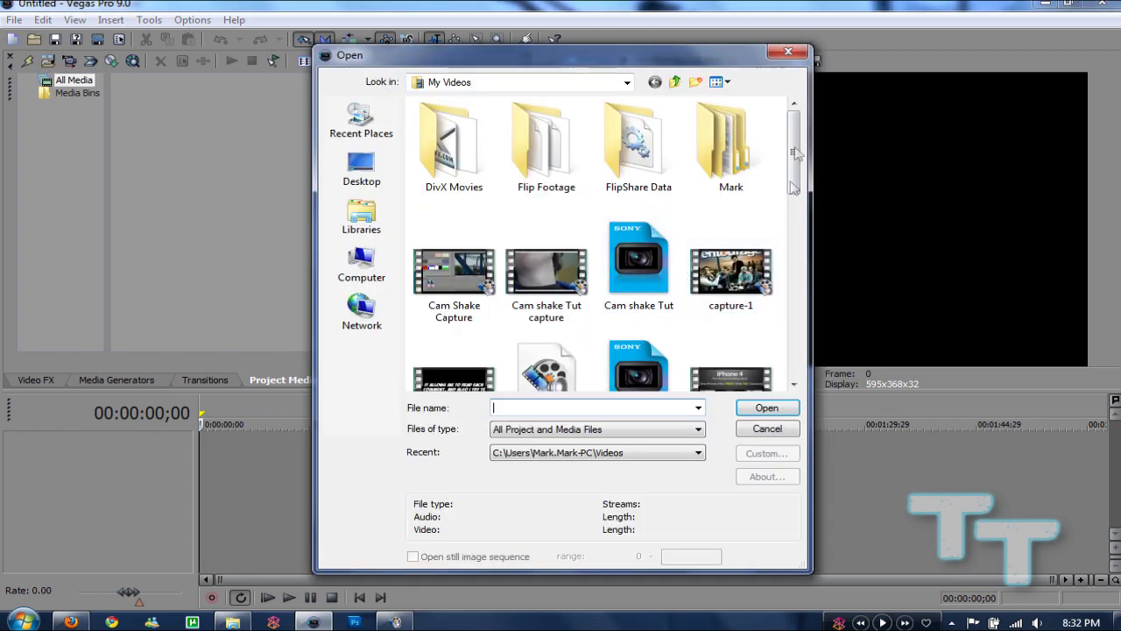
pyautogui.moveTo(799, 151); pyautogui.dragTo(778, 241)
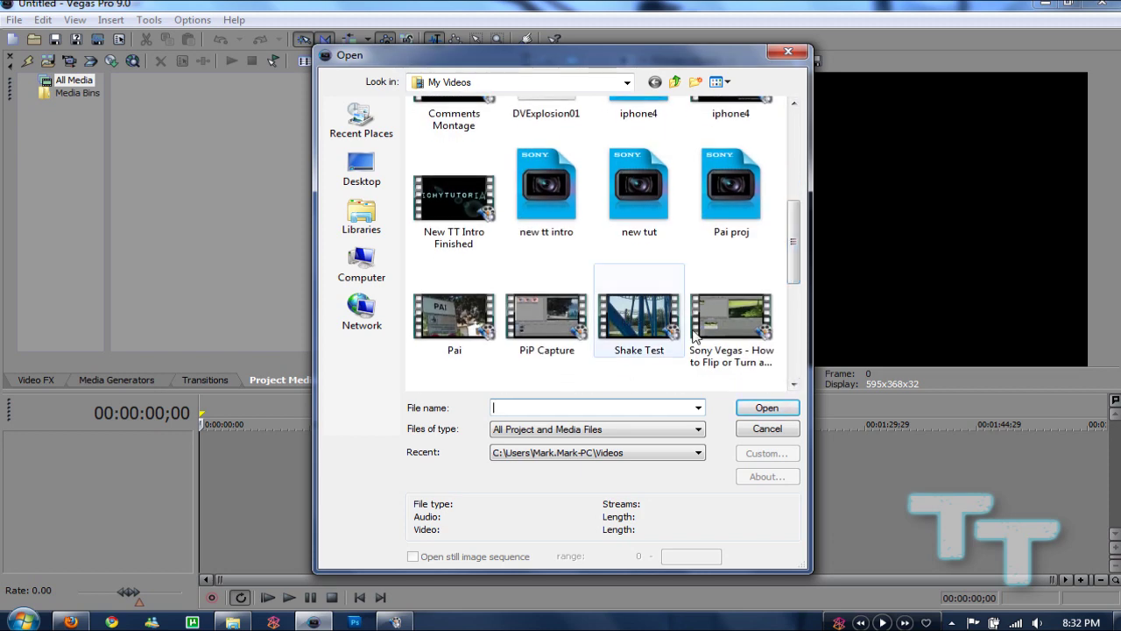
pyautogui.click(766, 407)
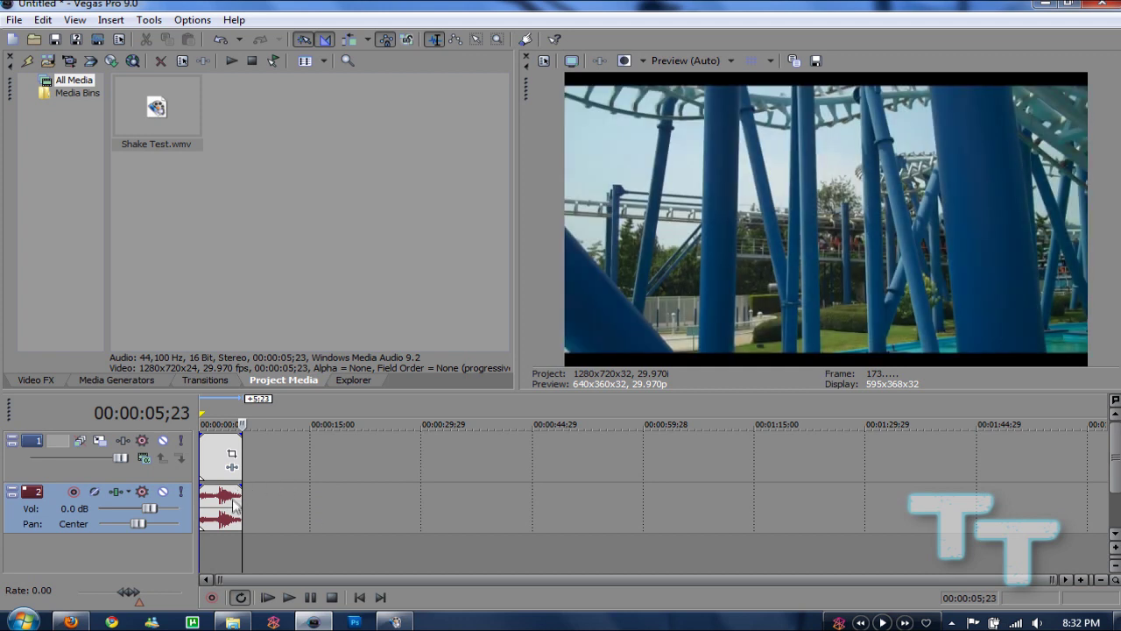
# Quit the Firefox window from its taskbar menu
pyautogui.scroll(4, 229, 558)
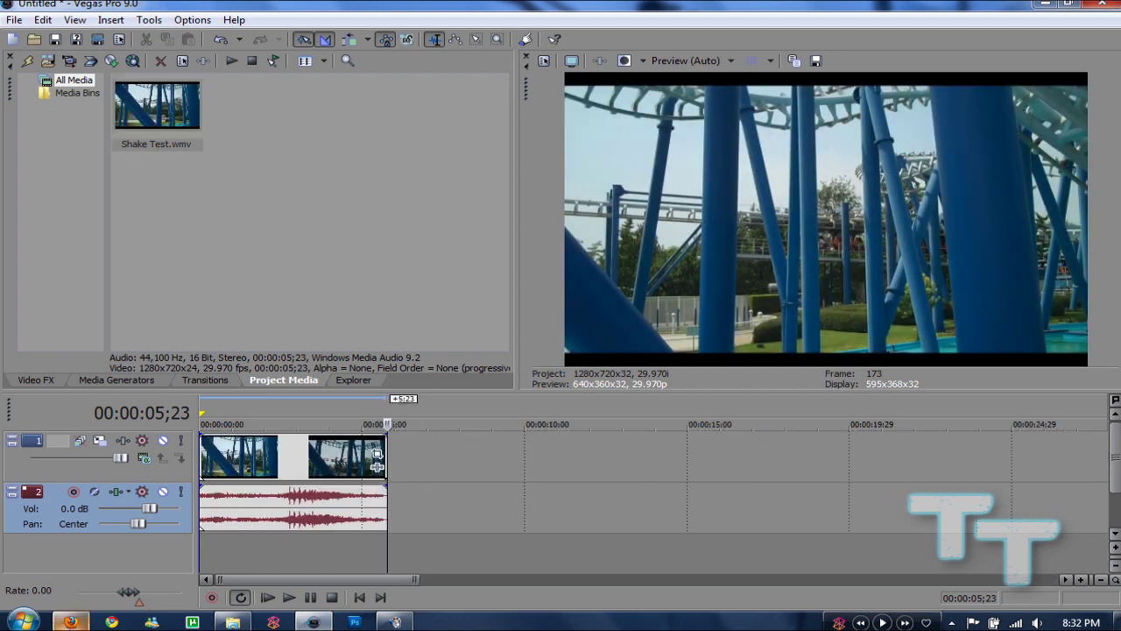
pyautogui.rightClick(70, 622)
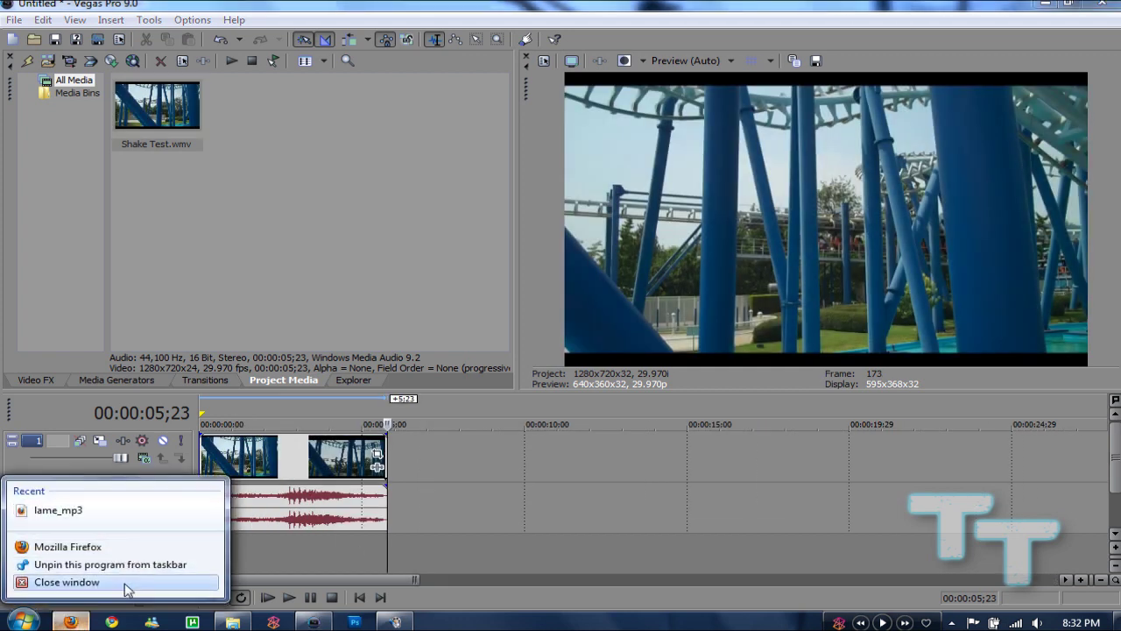
pyautogui.click(130, 583)
pyautogui.click(180, 85)
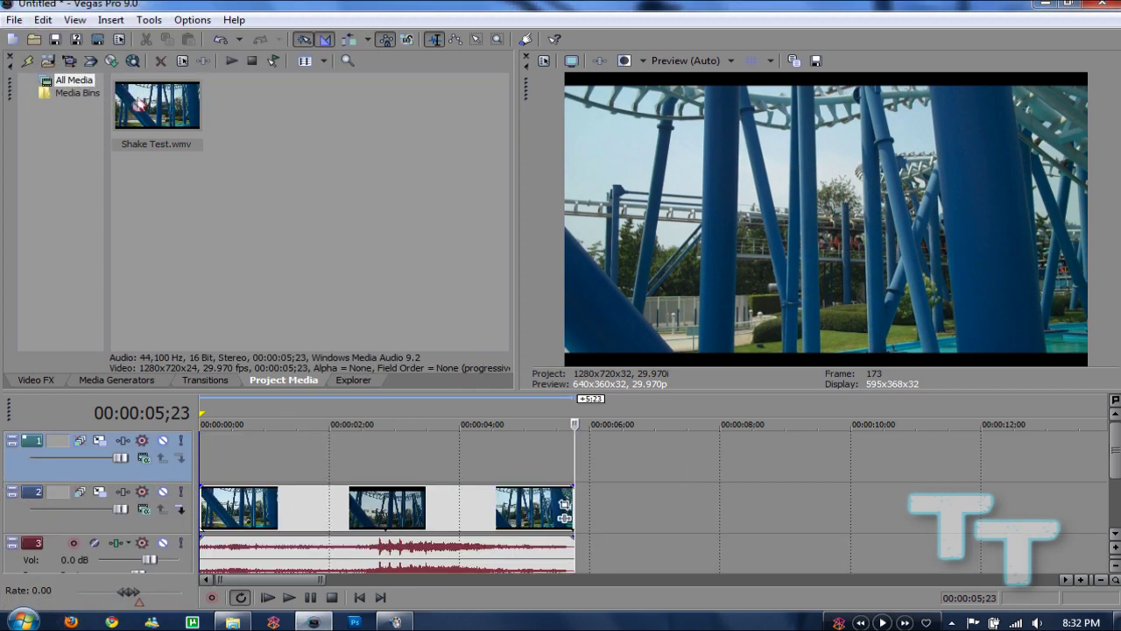
# Add a second copy of Shake Test.wmv to the timeline and delete its extra audio track
pyautogui.moveTo(157, 105); pyautogui.dragTo(209, 446)
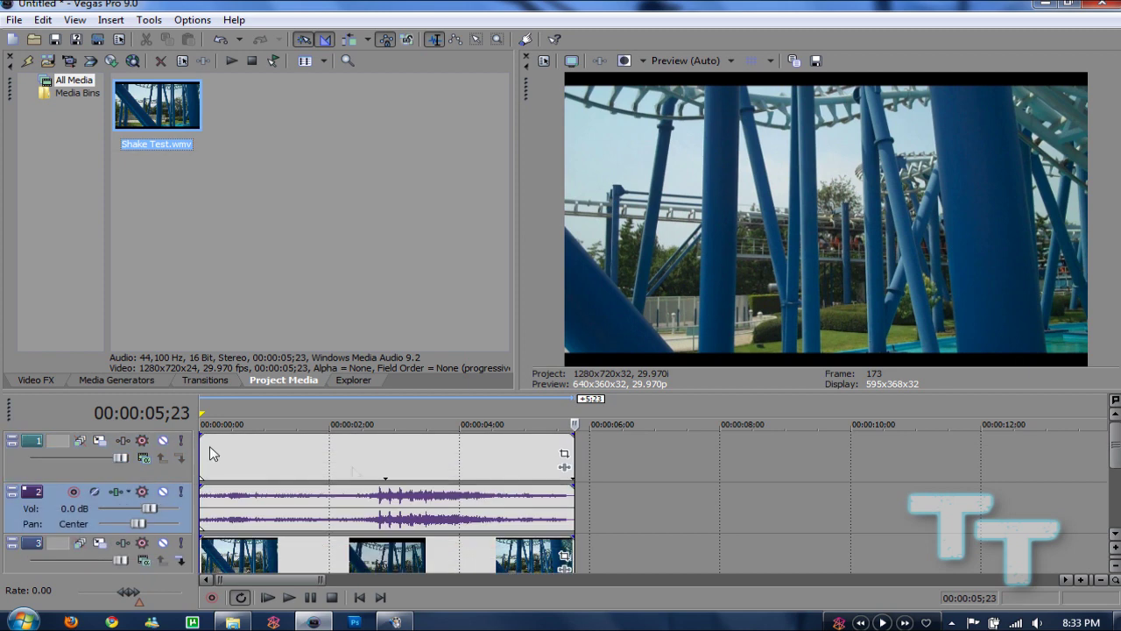
pyautogui.rightClick(661, 509)
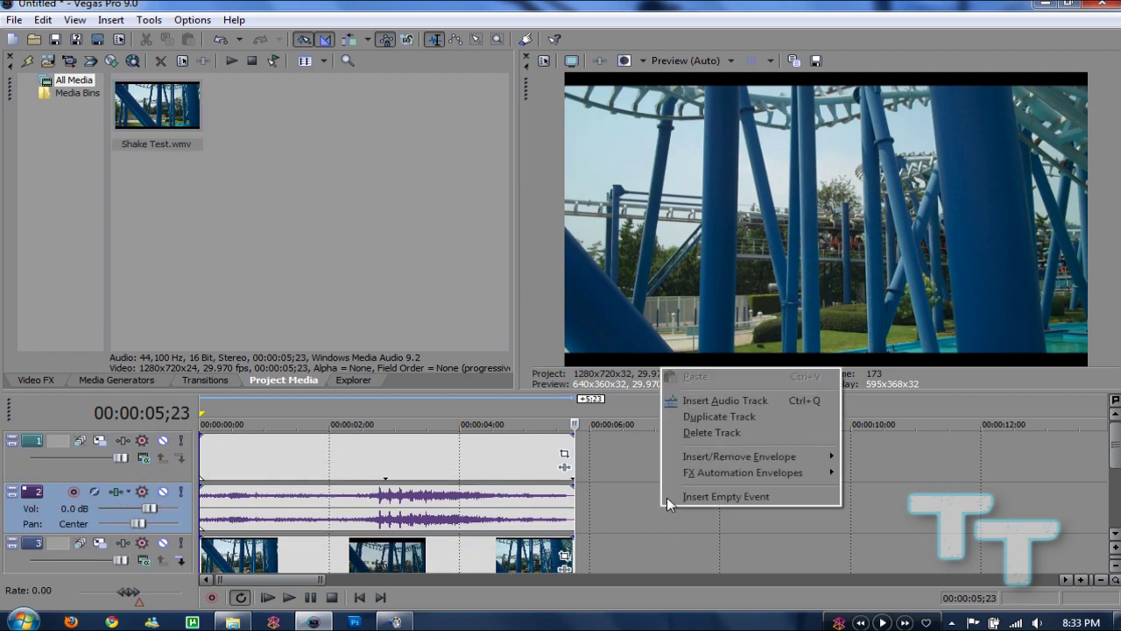
pyautogui.click(711, 433)
# Toggle mute on the top video track and move the playhead to about 3 seconds
pyautogui.click(164, 442)
pyautogui.click(164, 442)
pyautogui.click(423, 467)
pyautogui.click(422, 467)
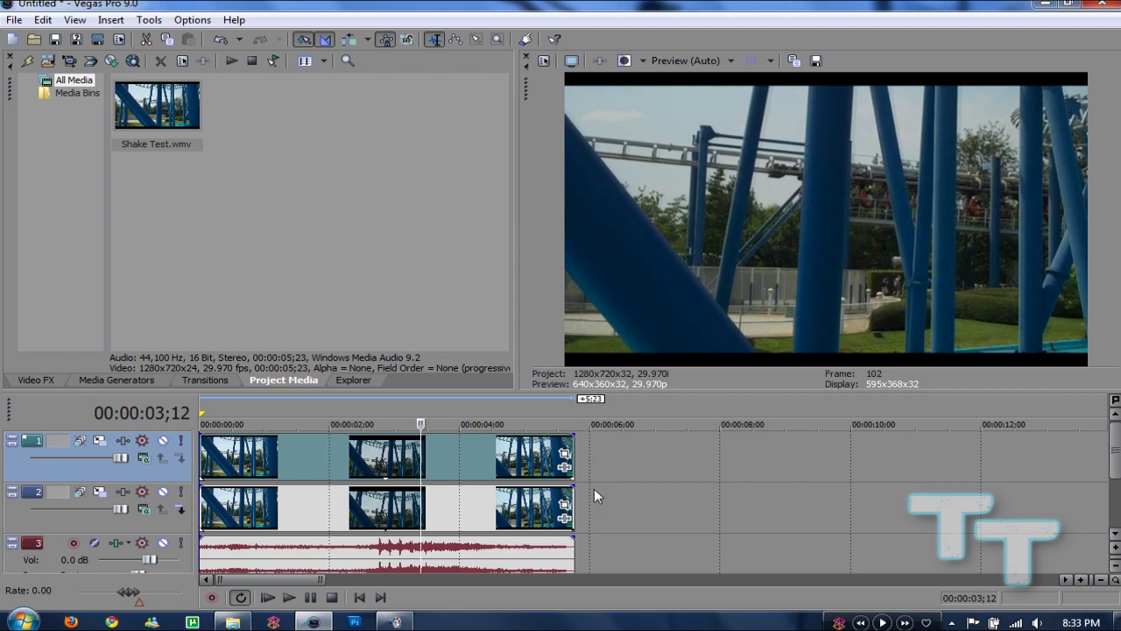
pyautogui.moveTo(504, 469); pyautogui.dragTo(481, 458)
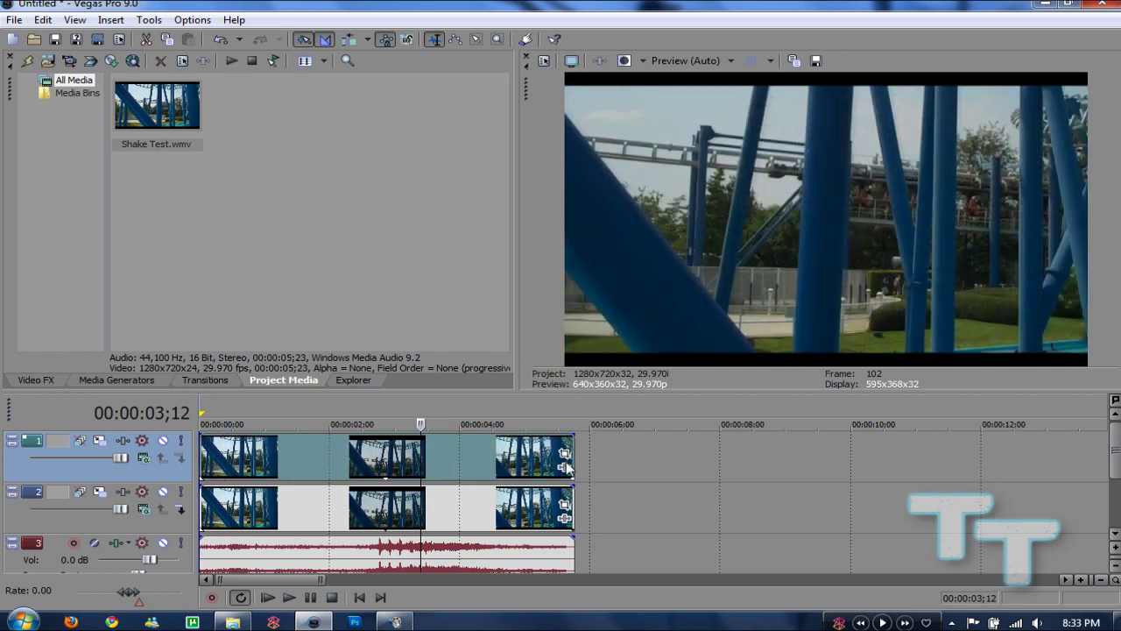
pyautogui.rightClick(621, 463)
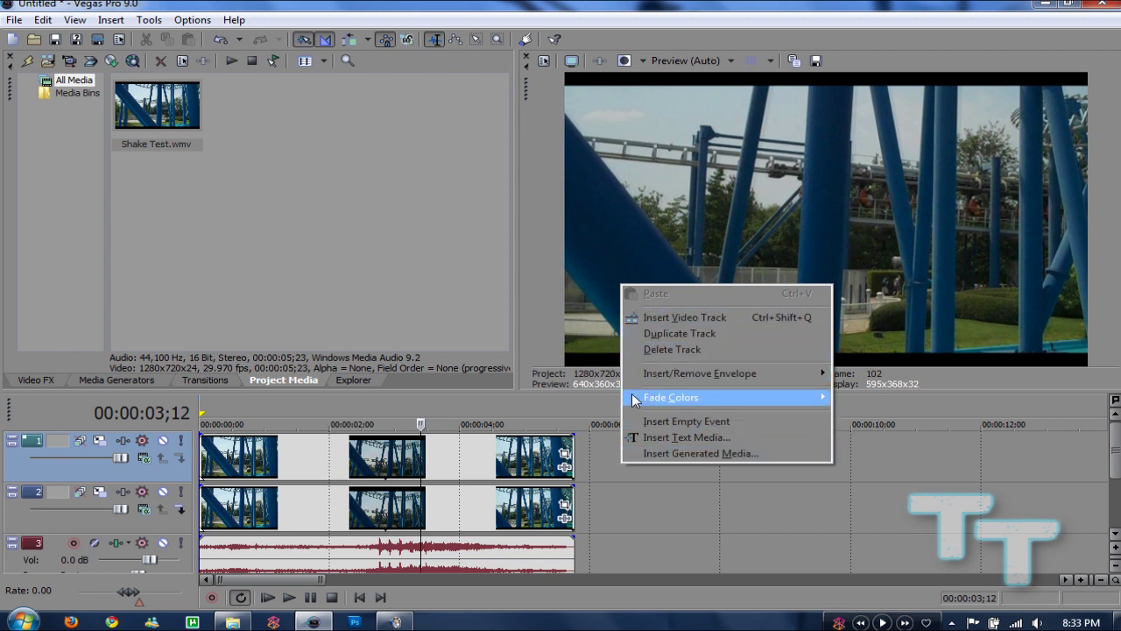
pyautogui.click(451, 465)
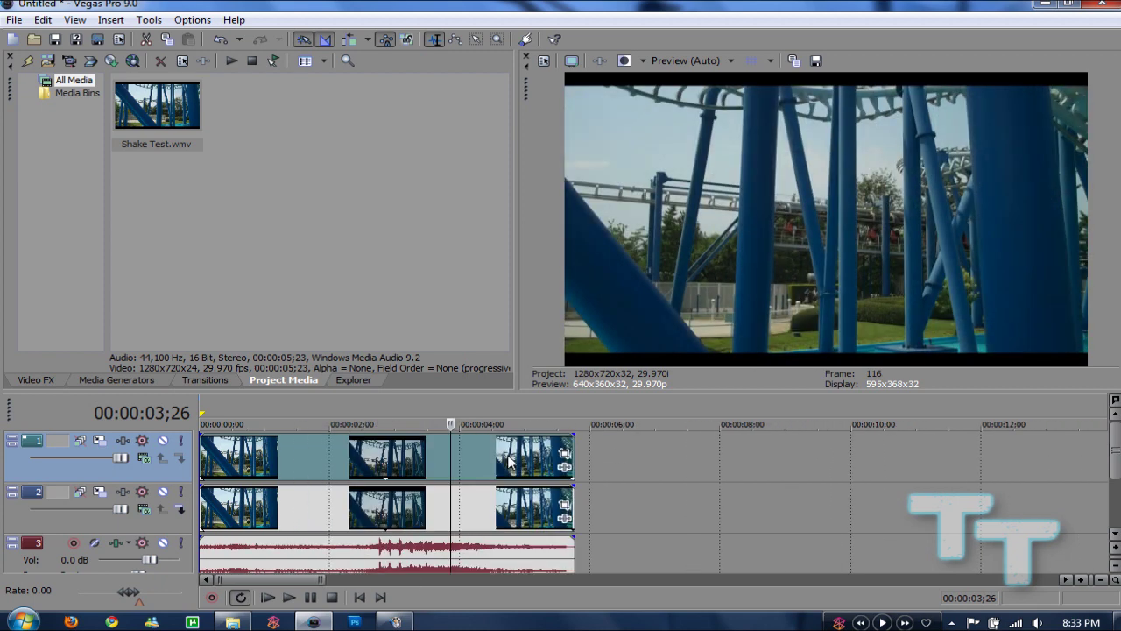
pyautogui.click(1081, 581)
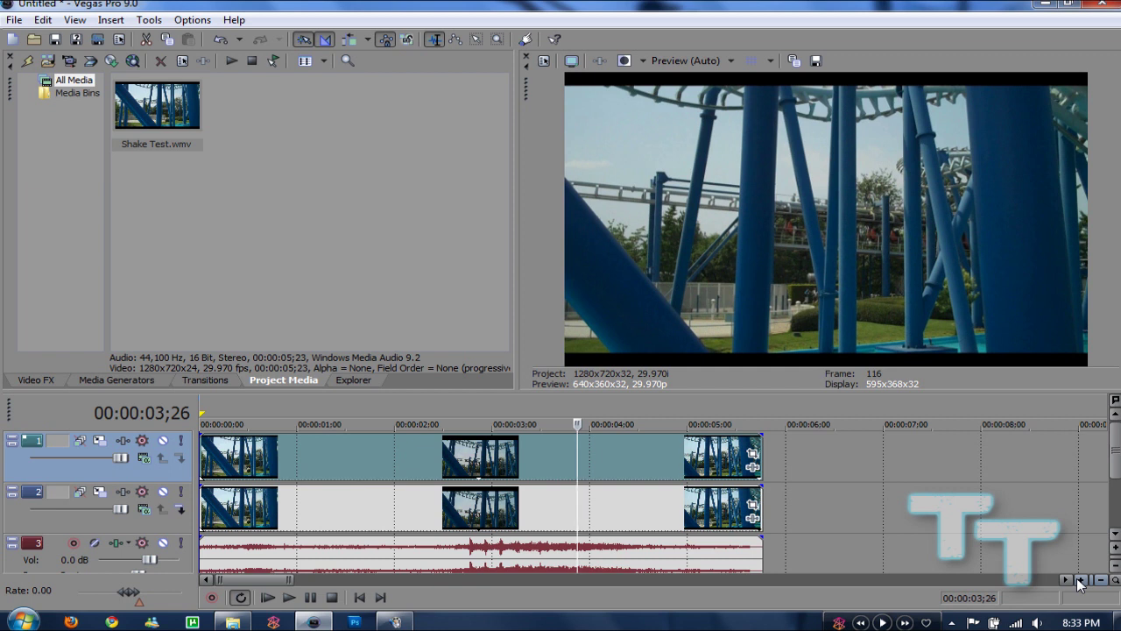
pyautogui.click(1081, 583)
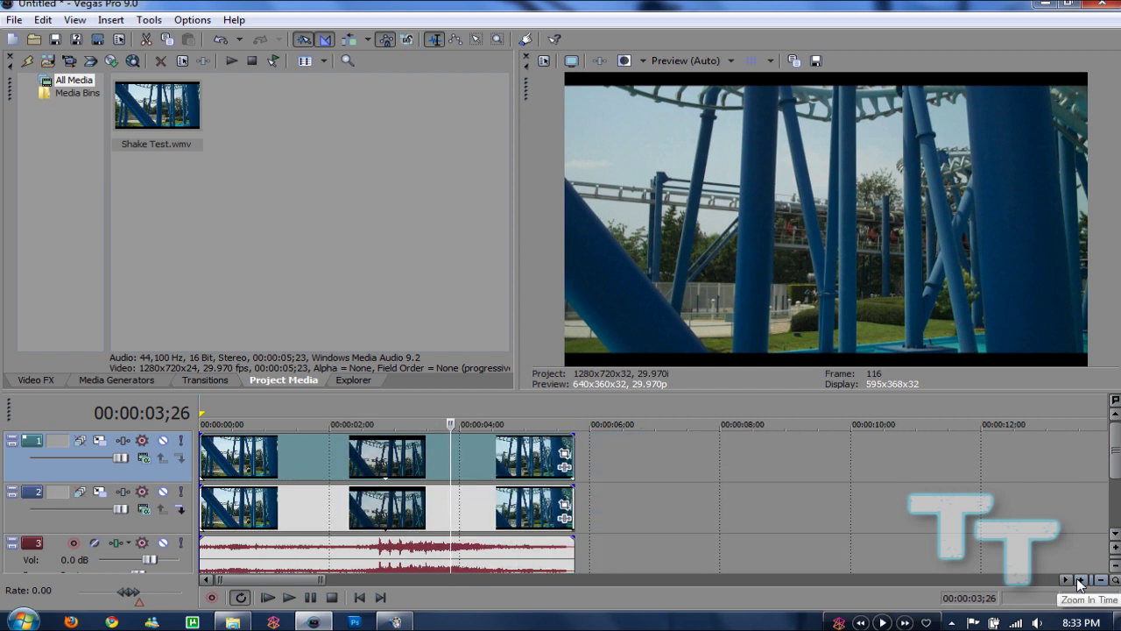
# Enlarge the top event's Pan/Crop frame so the roller coaster clip shrinks to a small inset
pyautogui.rightClick(545, 462)
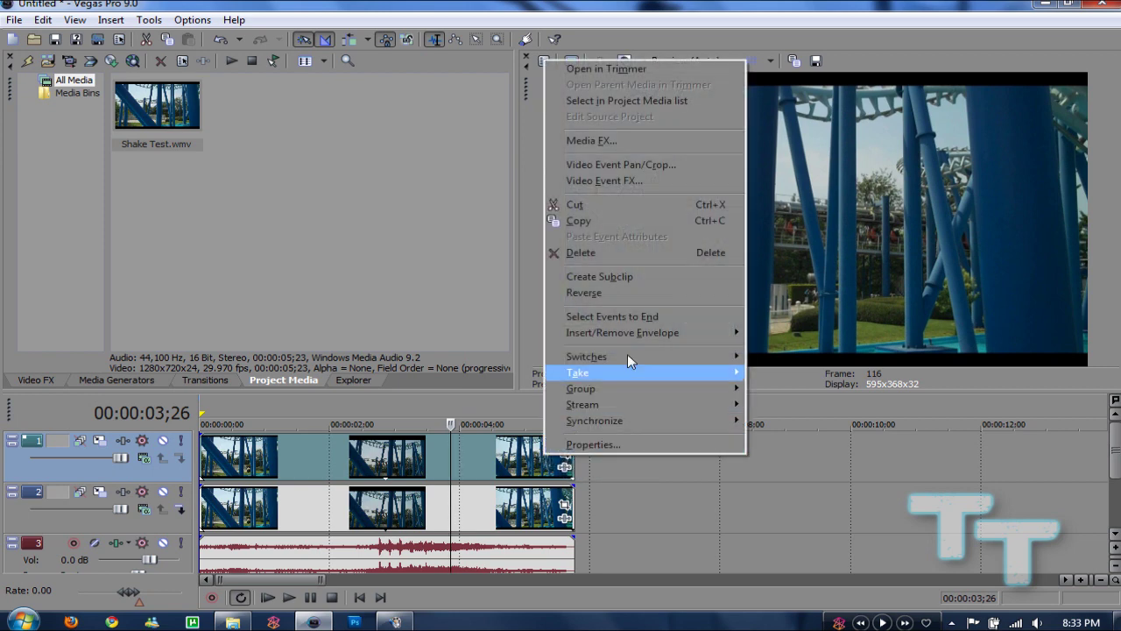
pyautogui.click(623, 165)
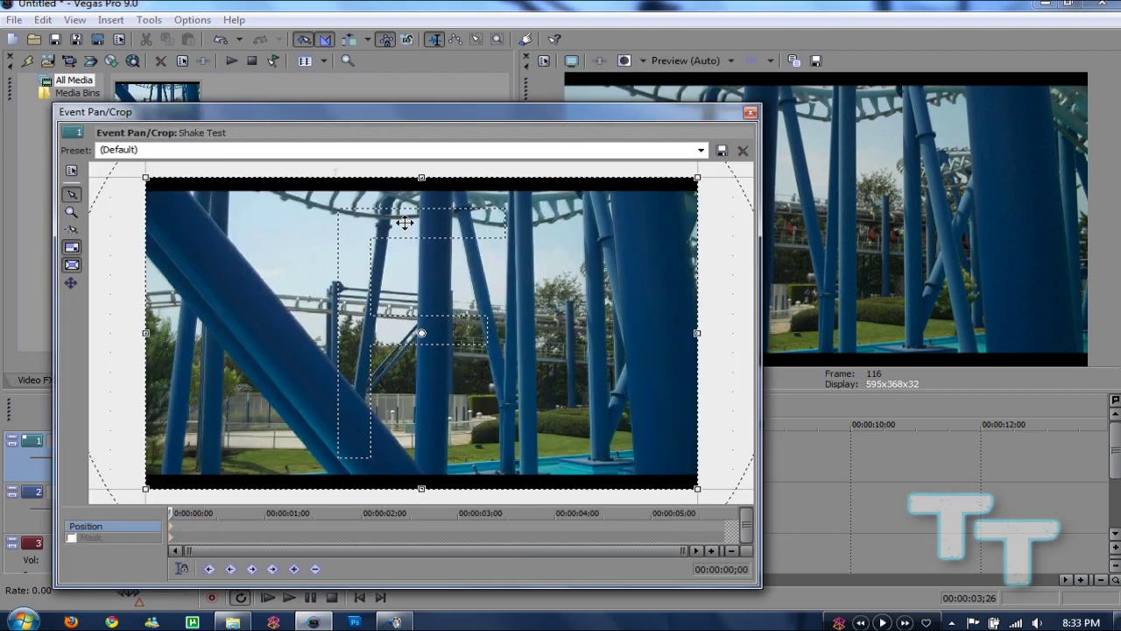
pyautogui.click(72, 211)
pyautogui.rightClick(576, 383)
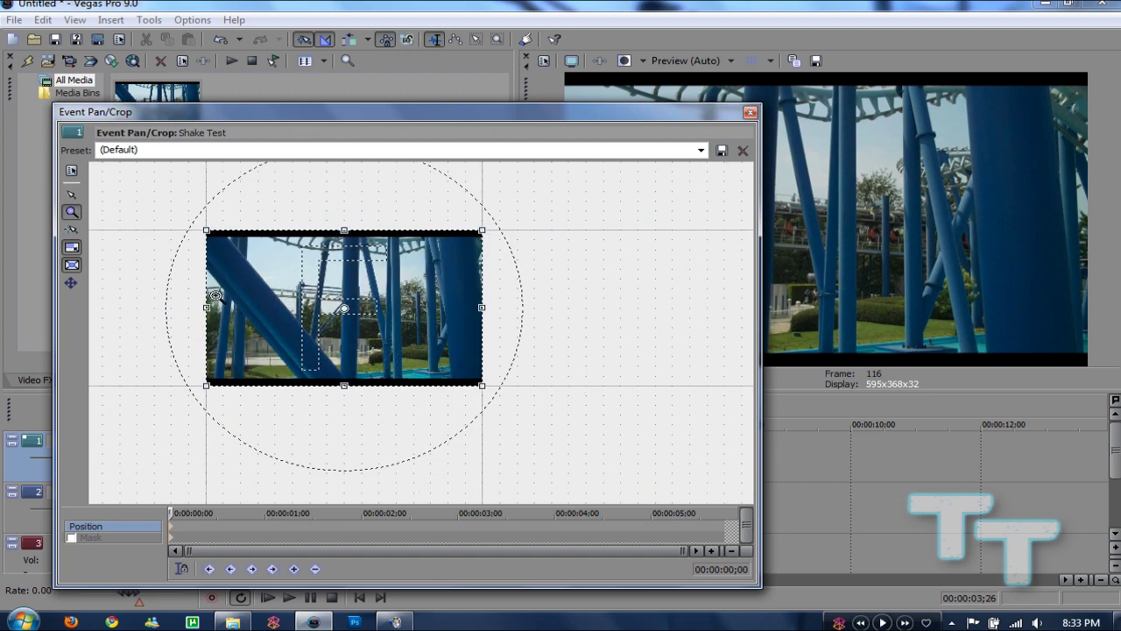
pyautogui.rightClick(366, 321)
pyautogui.click(71, 194)
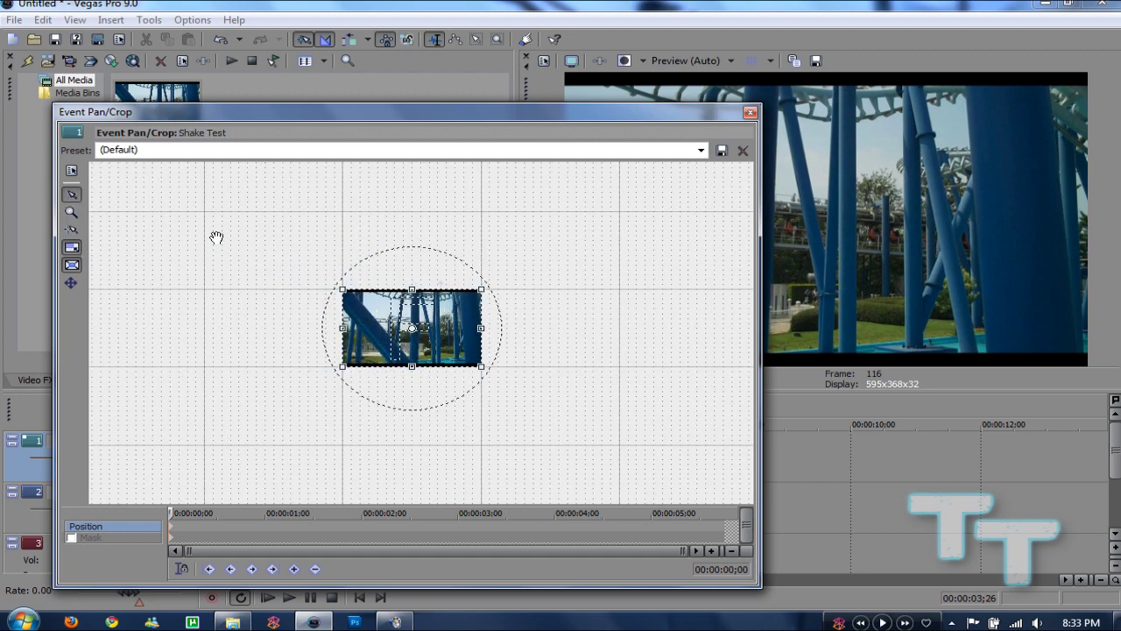
pyautogui.moveTo(332, 286); pyautogui.dragTo(208, 225)
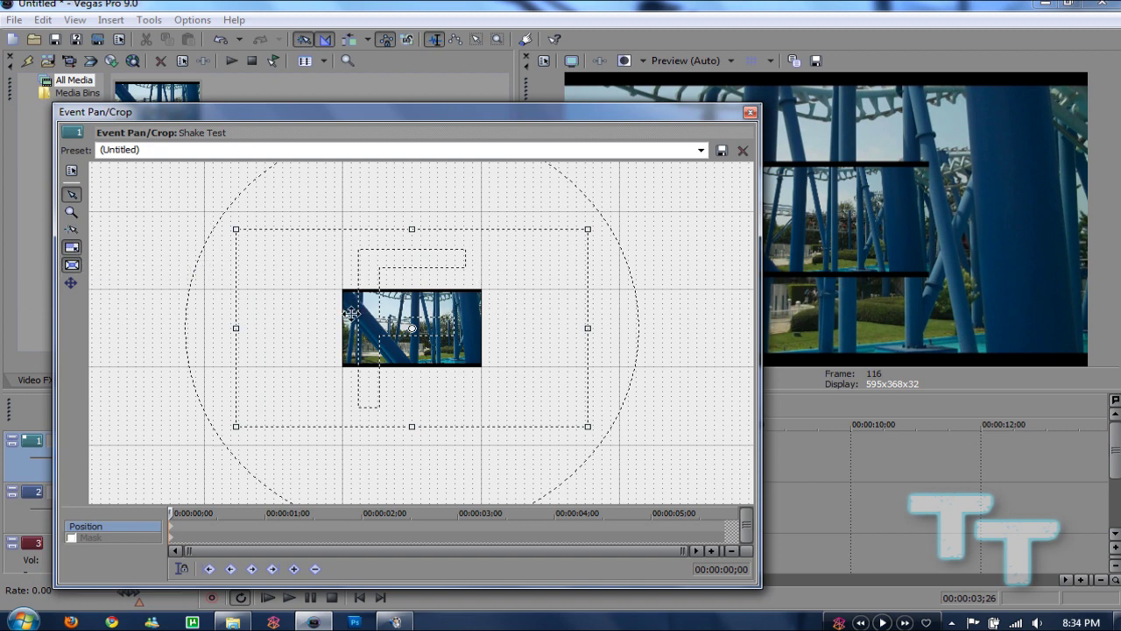
pyautogui.moveTo(508, 344); pyautogui.dragTo(511, 348)
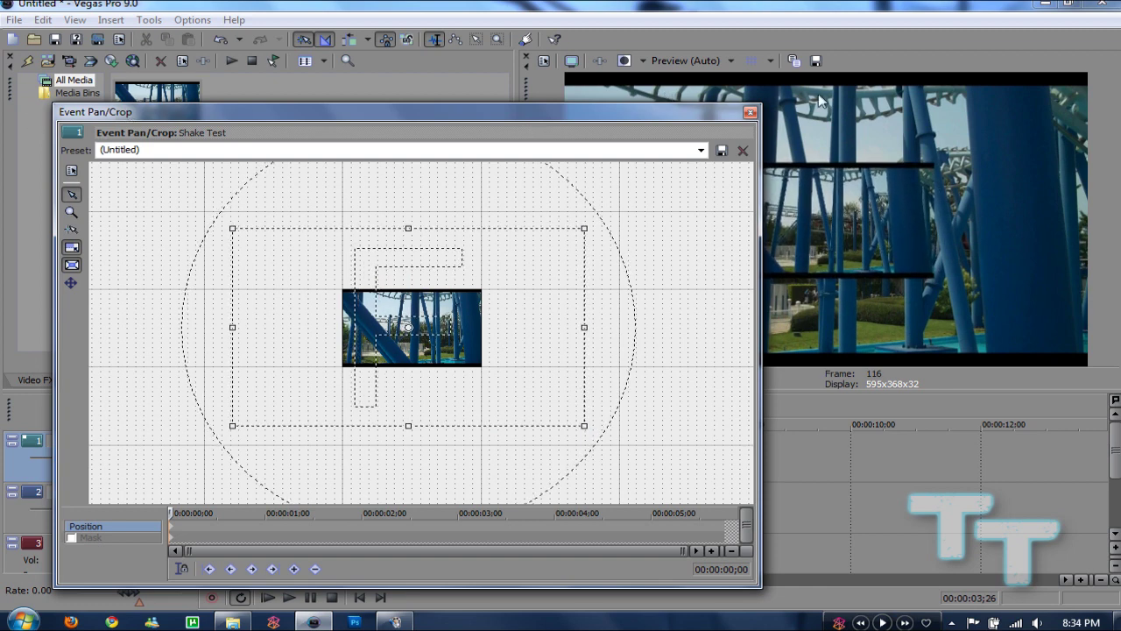
pyautogui.click(750, 112)
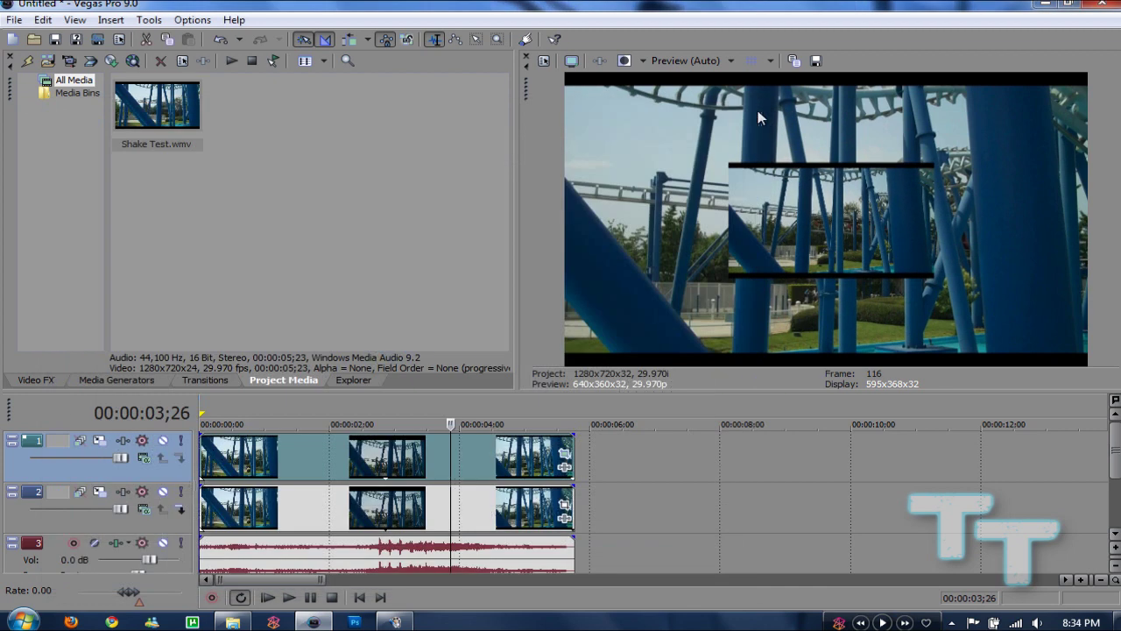
# Use track 1's Track Motion to move the inset to X 51.10, Y -42.58
pyautogui.click(99, 441)
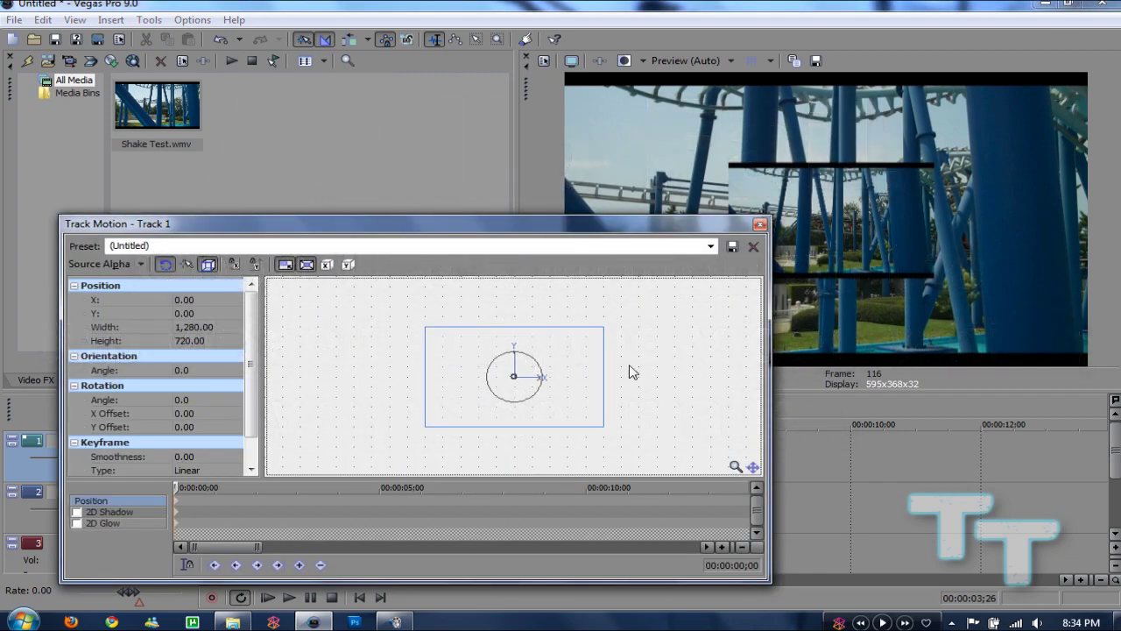
pyautogui.moveTo(471, 230); pyautogui.dragTo(404, 257)
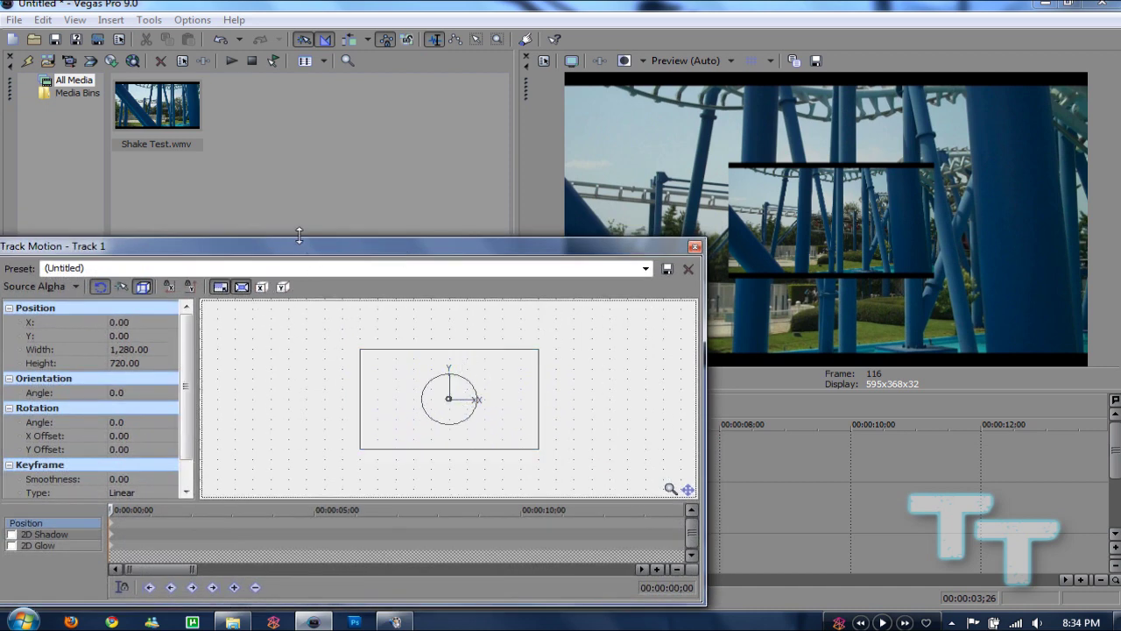
pyautogui.moveTo(301, 237); pyautogui.dragTo(311, 149)
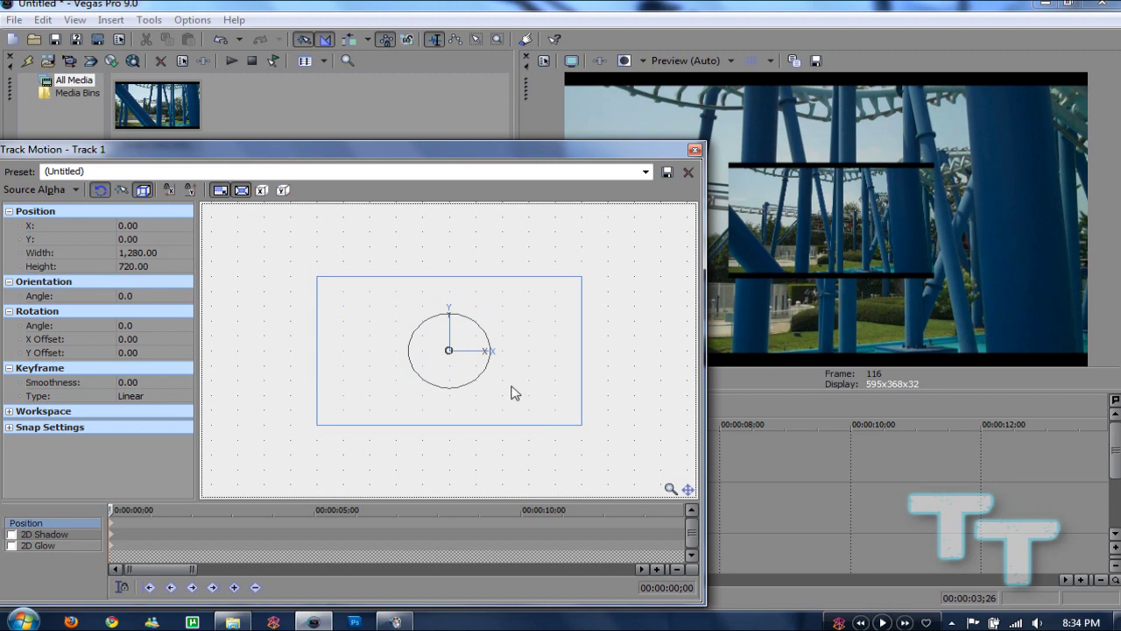
pyautogui.moveTo(515, 398); pyautogui.dragTo(585, 428)
pyautogui.hotkey('alt', 'F4')
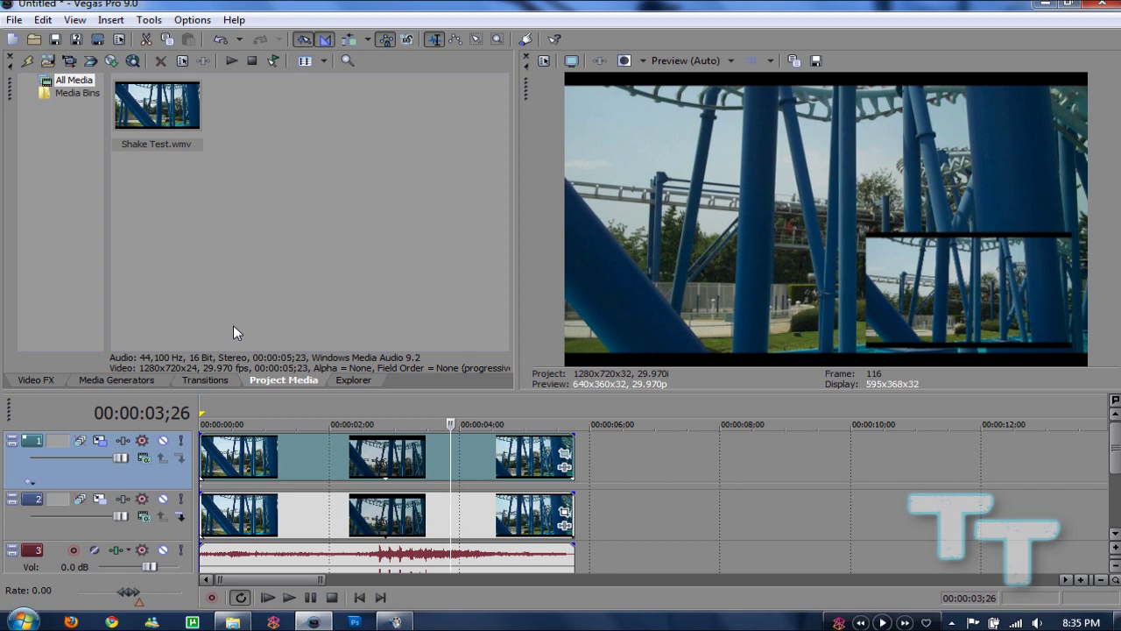
# Apply the HSL Adjust Invert Color preset to the track 1 inset event
pyautogui.click(49, 382)
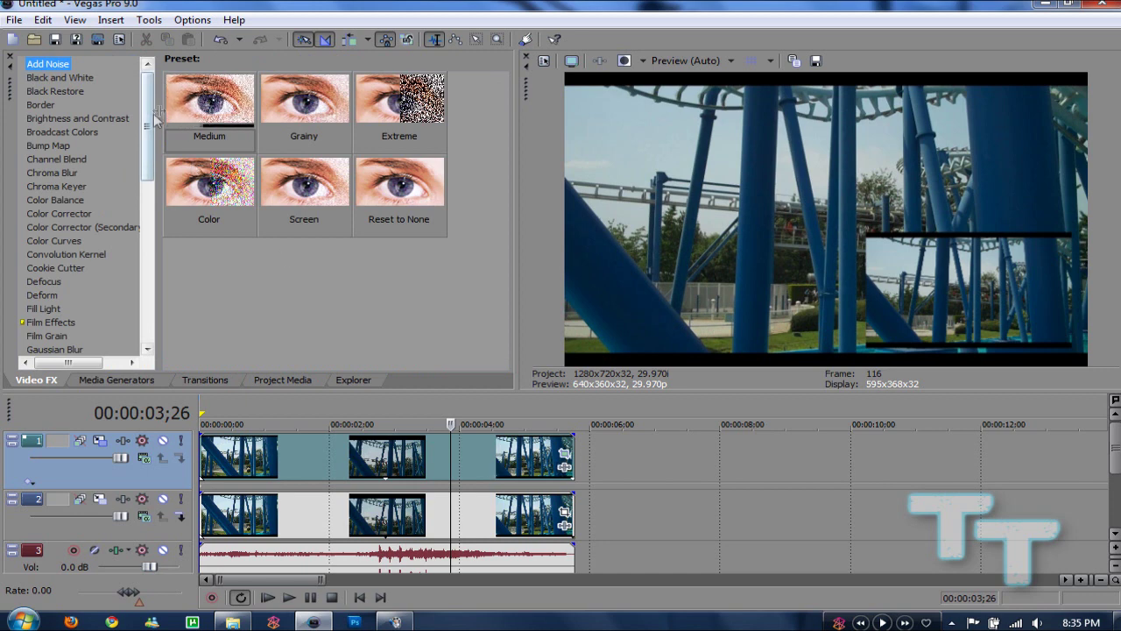
pyautogui.moveTo(147, 111); pyautogui.dragTo(123, 234)
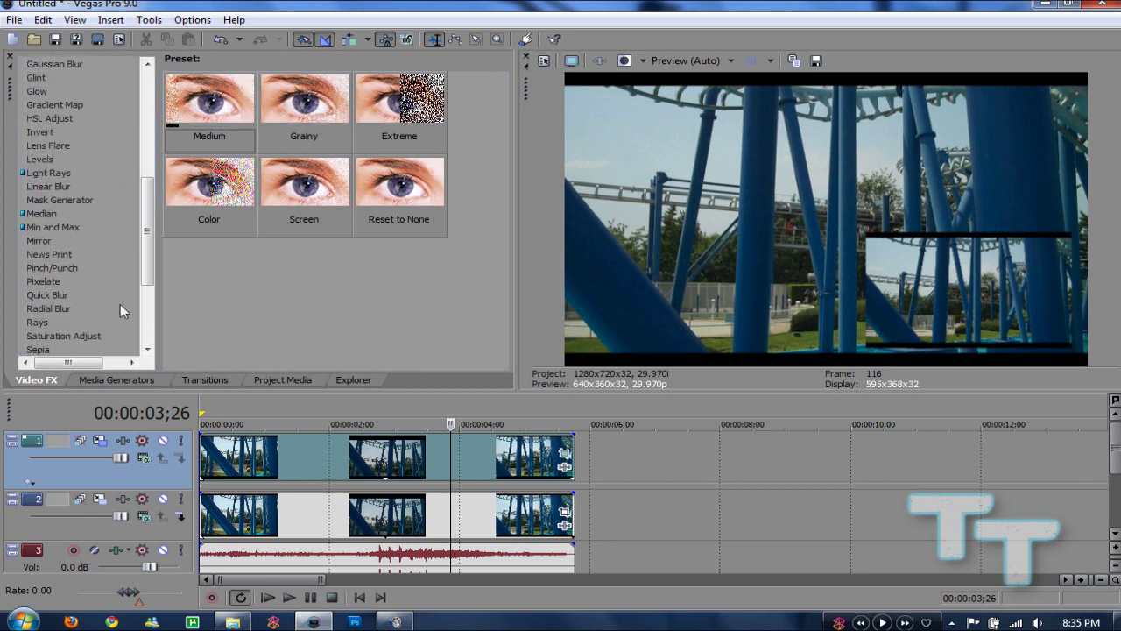
pyautogui.click(55, 119)
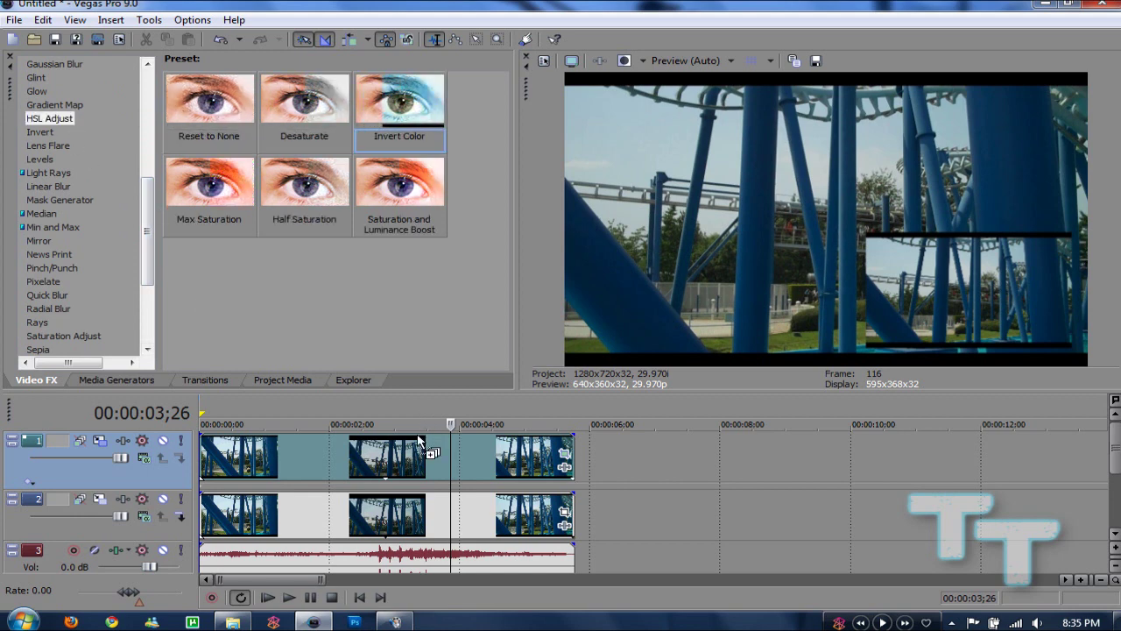
pyautogui.moveTo(419, 442); pyautogui.dragTo(417, 444)
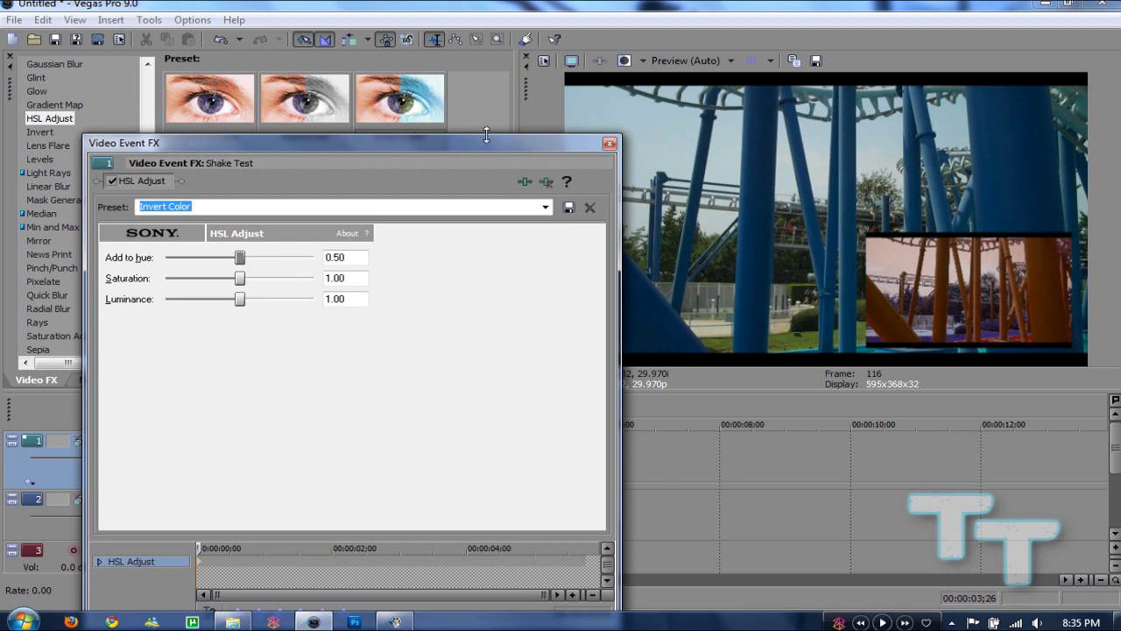
# Close the Video Event FX window and play the project from the start
pyautogui.click(609, 143)
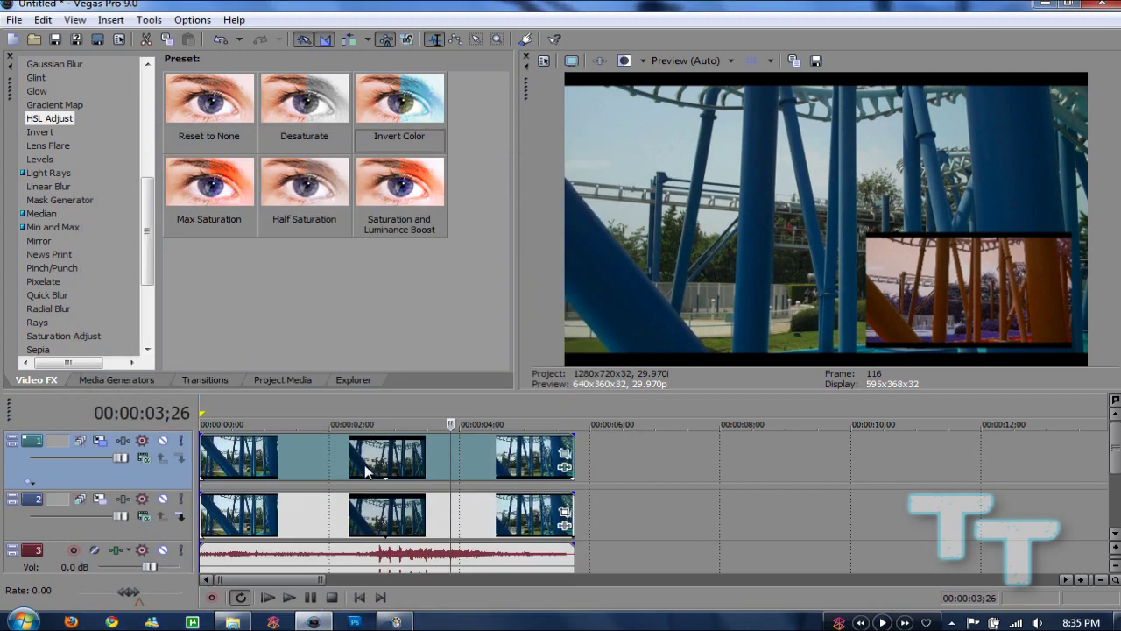
pyautogui.click(267, 597)
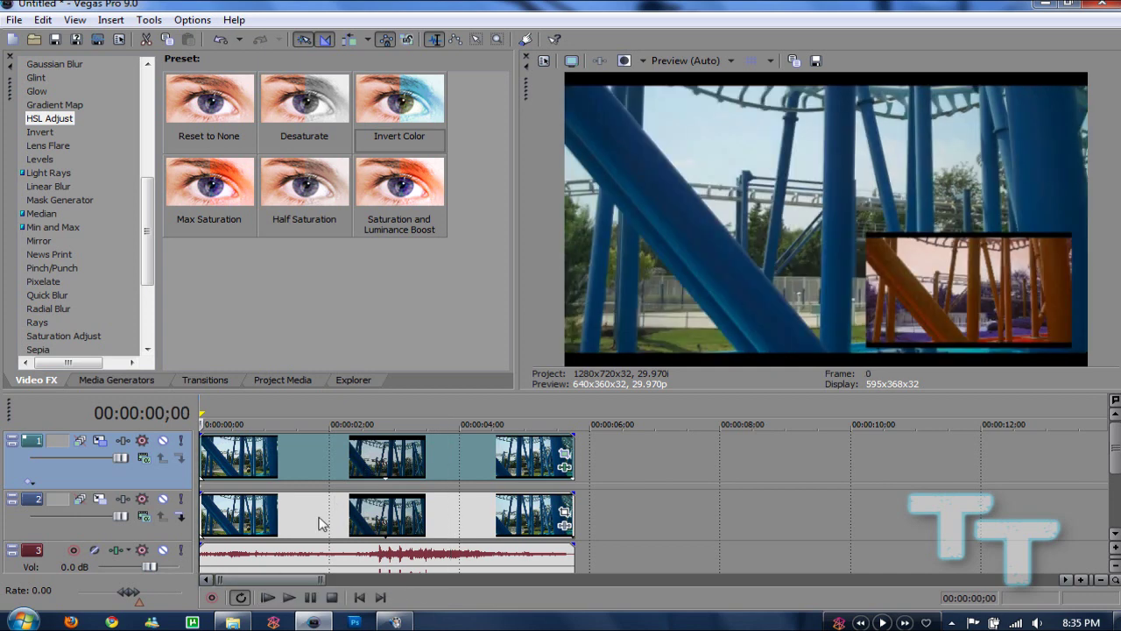